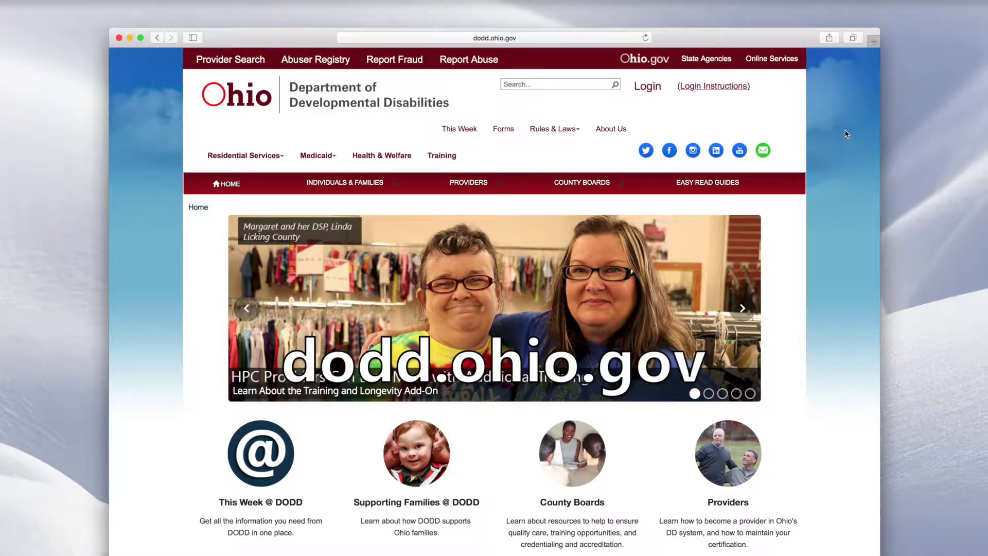
Sign in to the Ohio ID account using the browser's saved username and password.
left_click(656, 92)
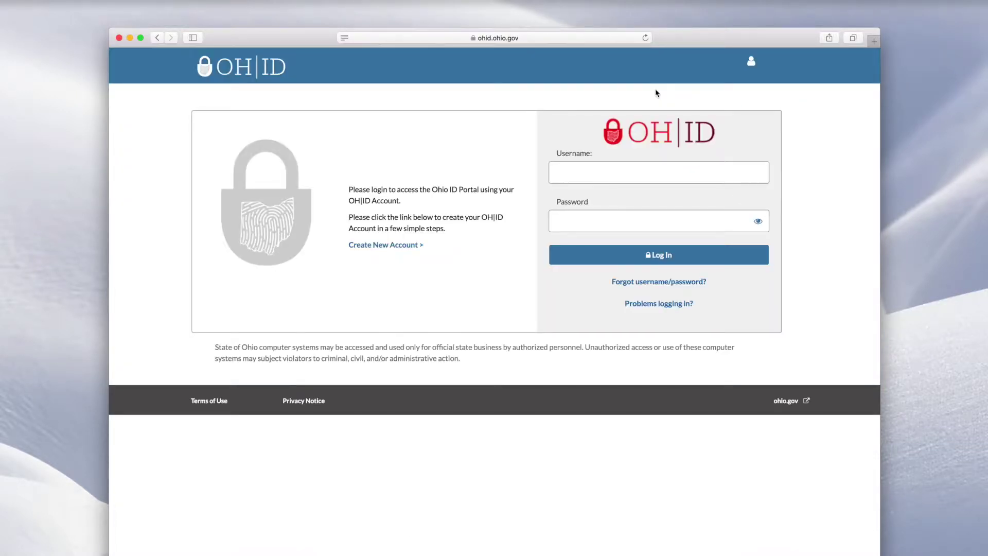
left_click(675, 171)
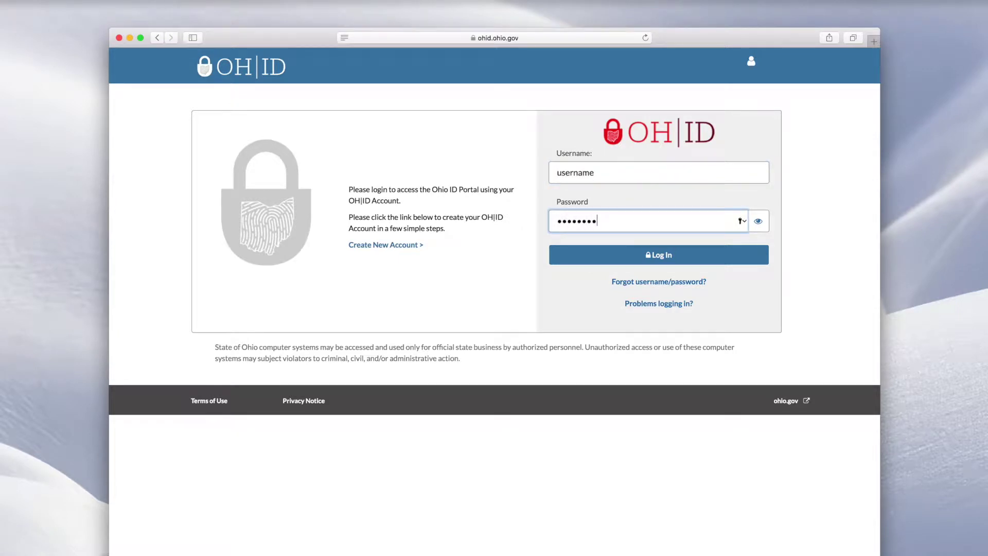
type("1")
left_click(670, 255)
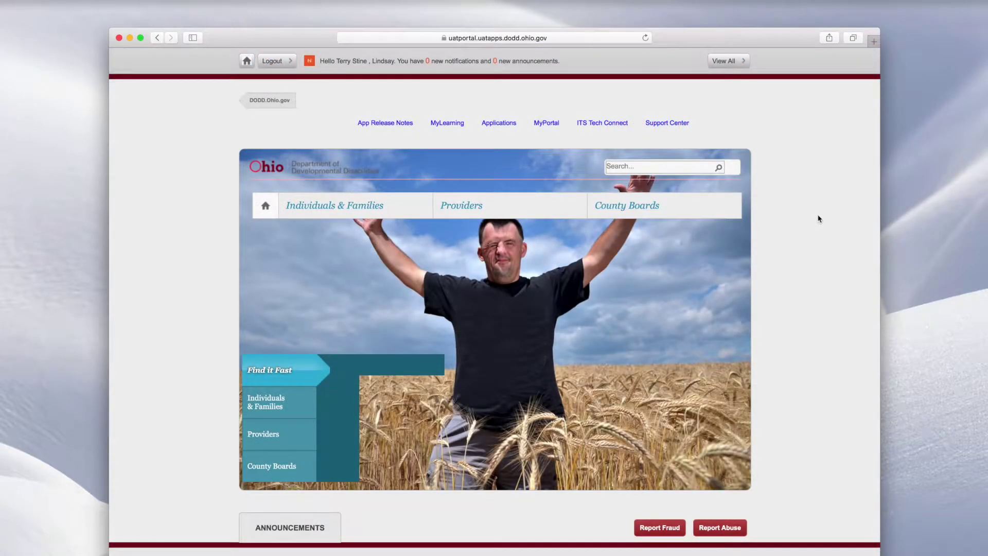
Enter the RMN app via single sign-on and open the first Tau-Wen-Fac individual's profile.
left_click(555, 127)
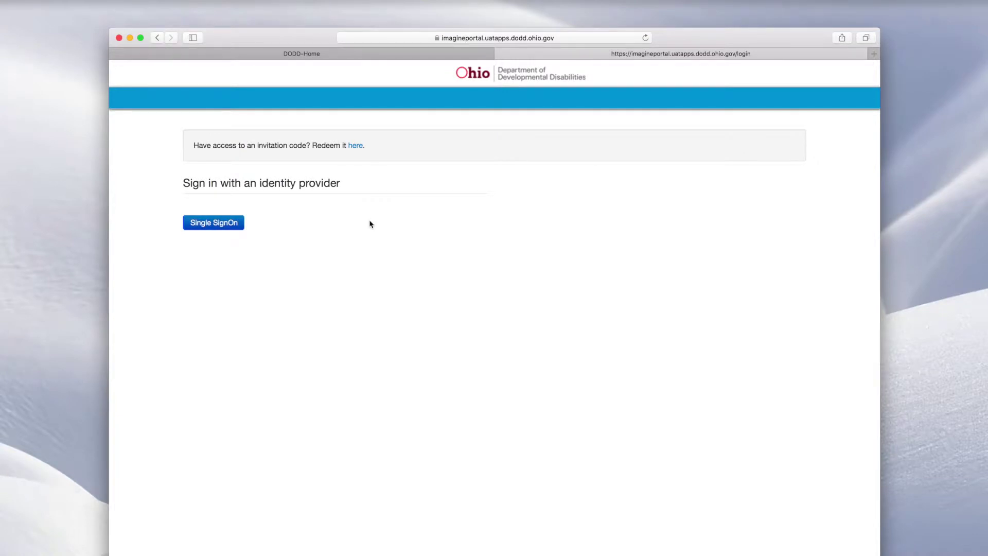
left_click(222, 230)
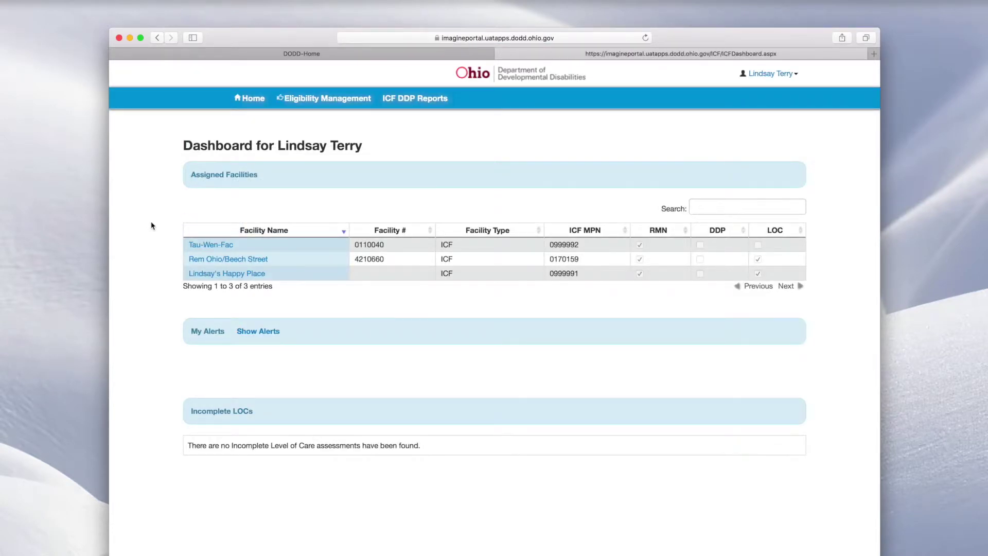
left_click(222, 245)
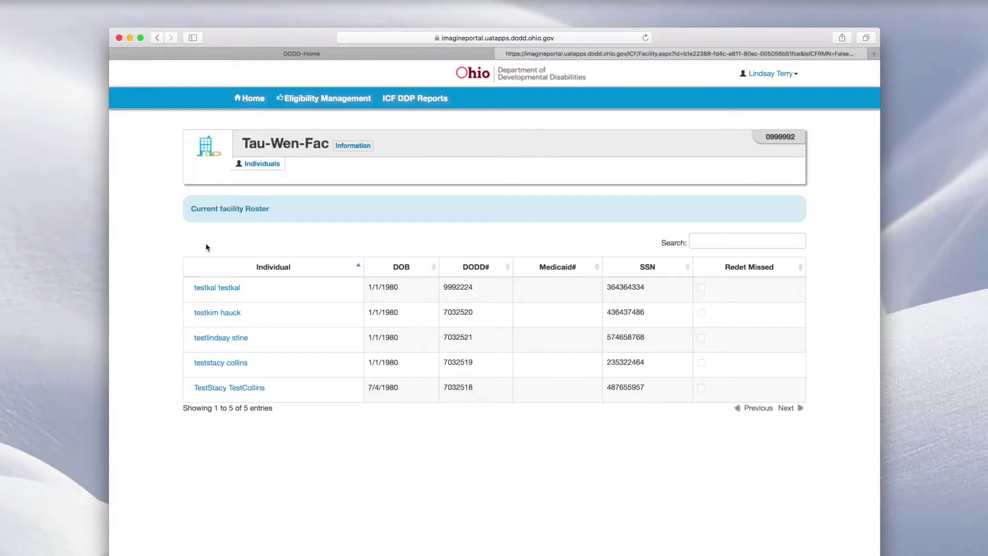
left_click(220, 289)
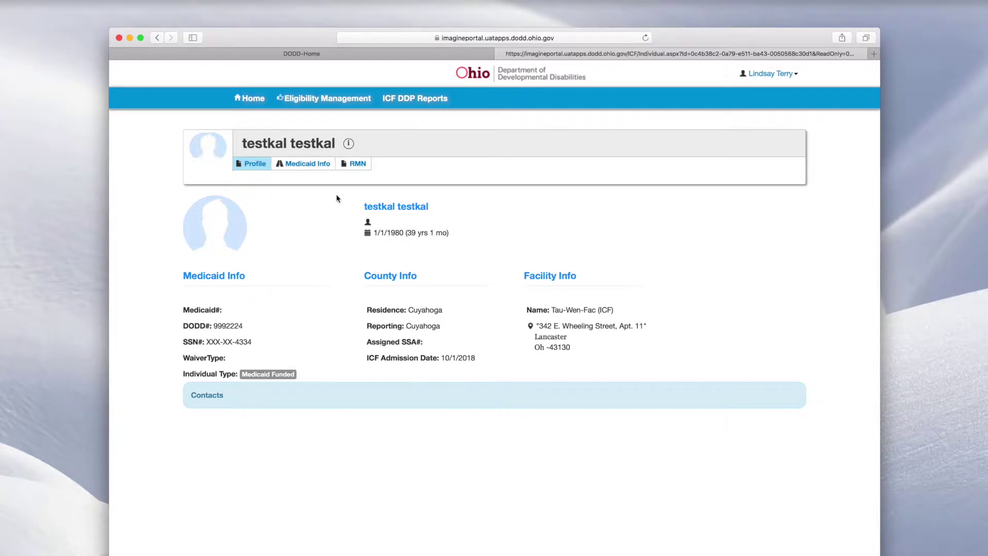
left_click(359, 169)
Load the individual's RMN list and start a new restrictive measures notification.
left_click(359, 169)
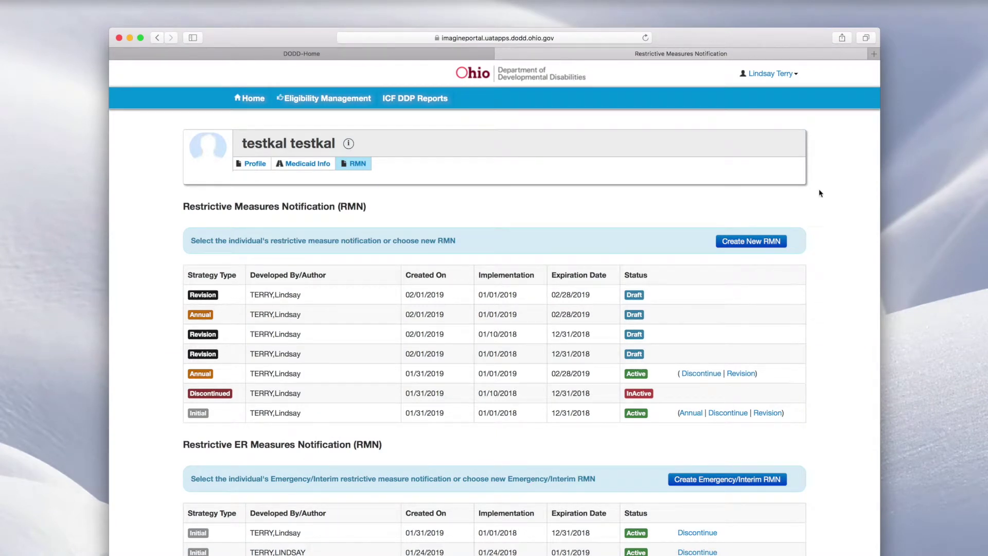
left_click(773, 245)
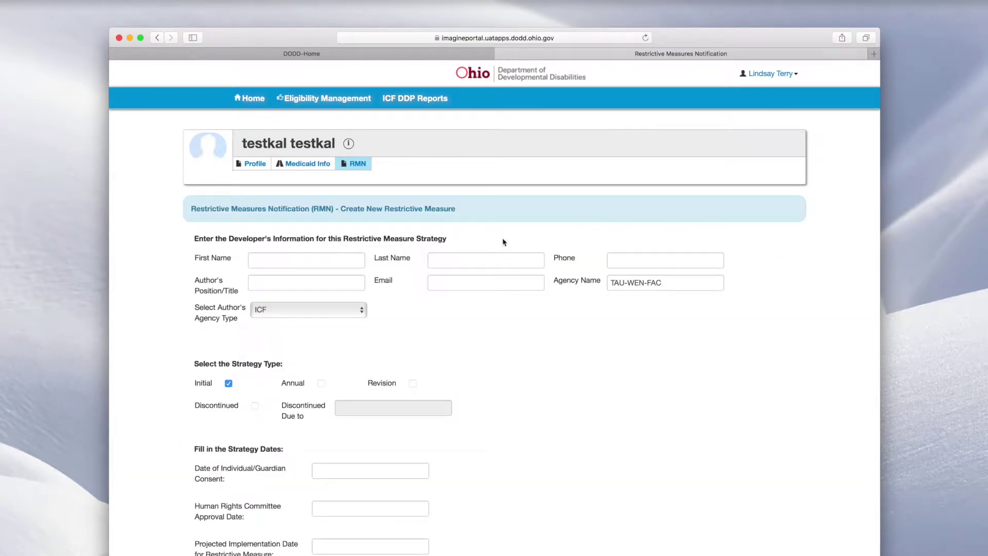
Autofill the author's name, phone, title and e-mail, and set strategy dates 2/1/2019 to 2/7/2020.
left_click(349, 255)
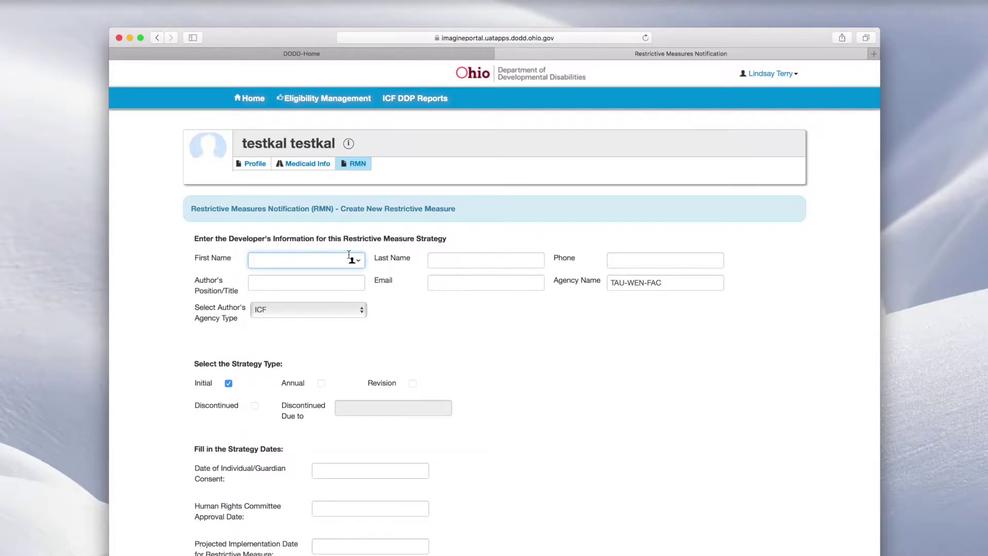
left_click(459, 325)
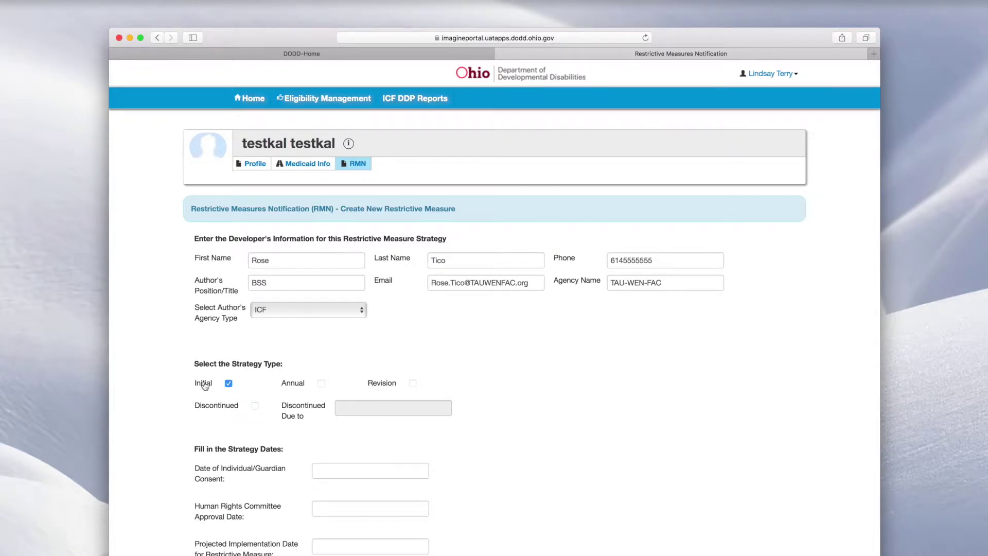
mouse_move(205, 386)
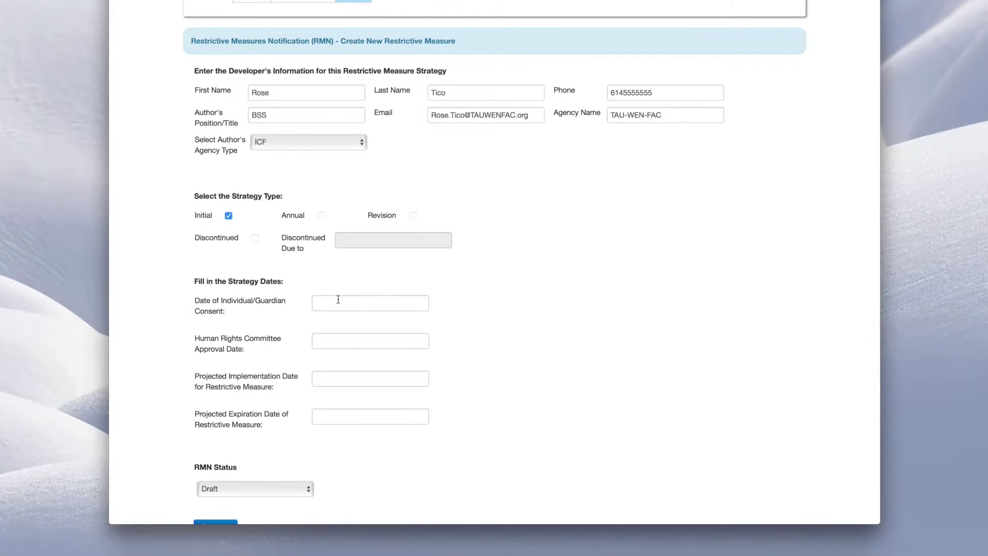
left_click(338, 301)
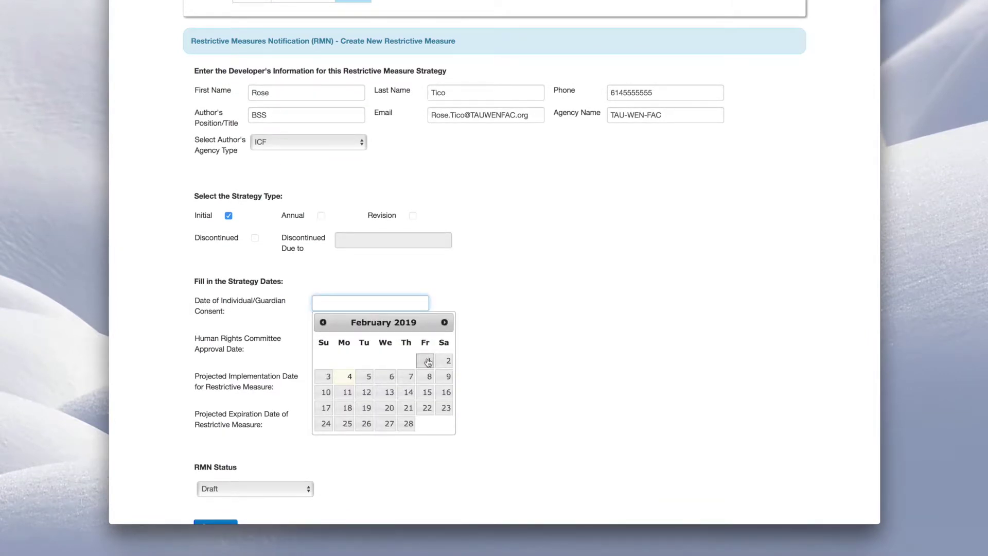
left_click(428, 362)
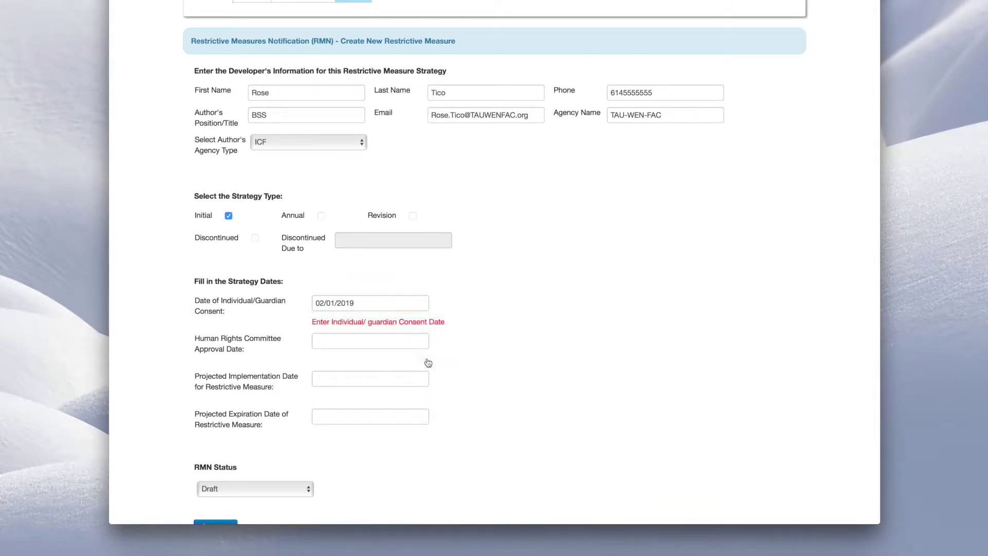
left_click(388, 342)
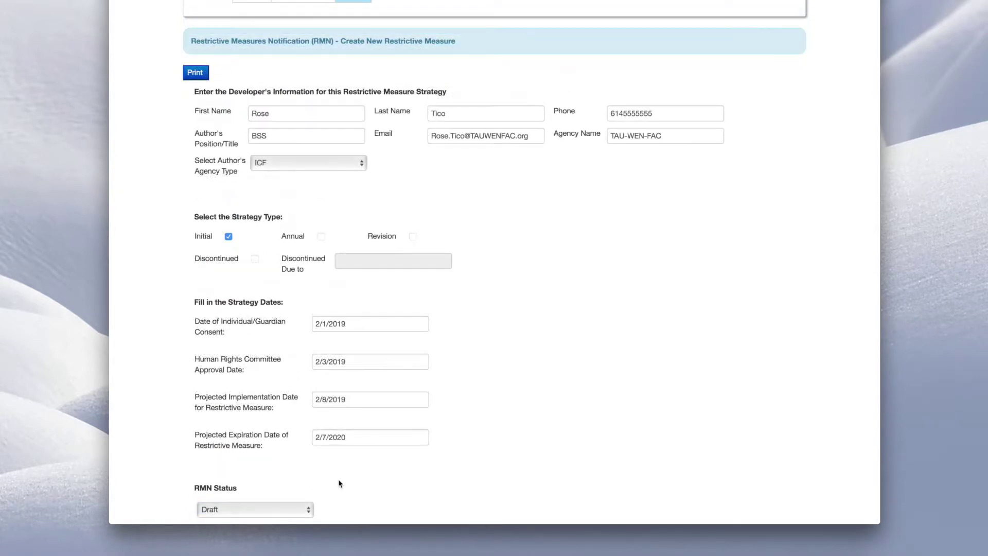
scroll(532, 447, "down", 3)
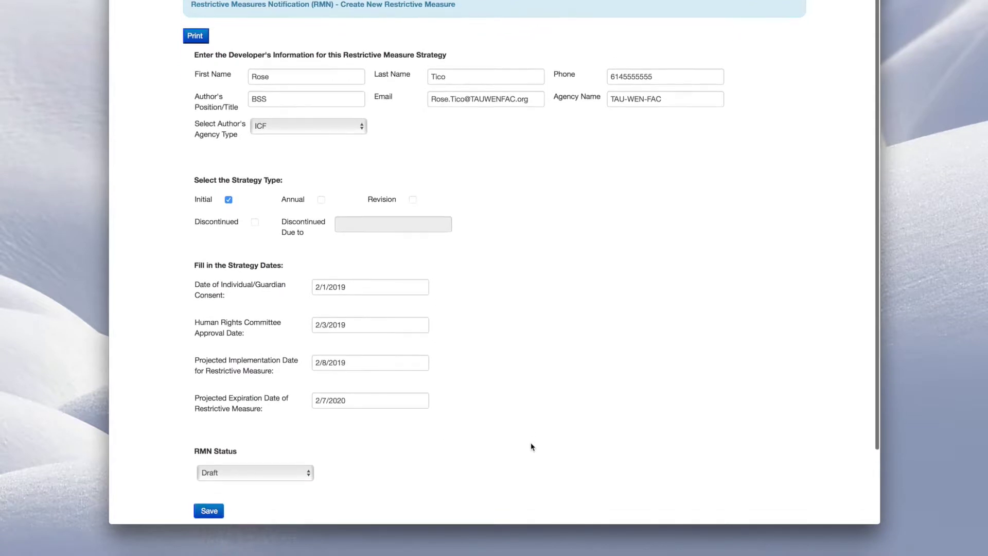
scroll(532, 447, "down", 1)
scroll(532, 447, "down", 1)
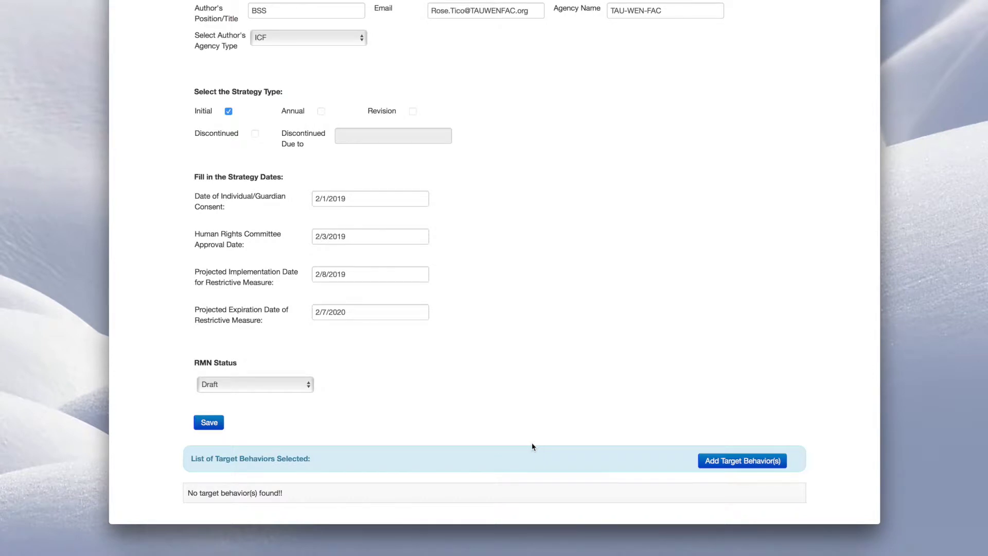
left_click(713, 461)
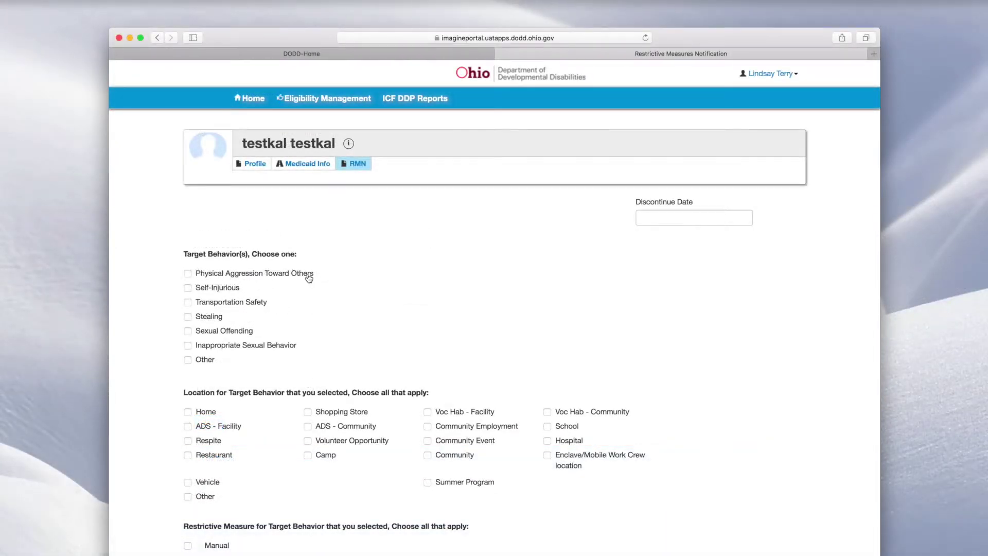
Choose Physical Aggression Toward Others as the target behavior.
mouse_move(308, 278)
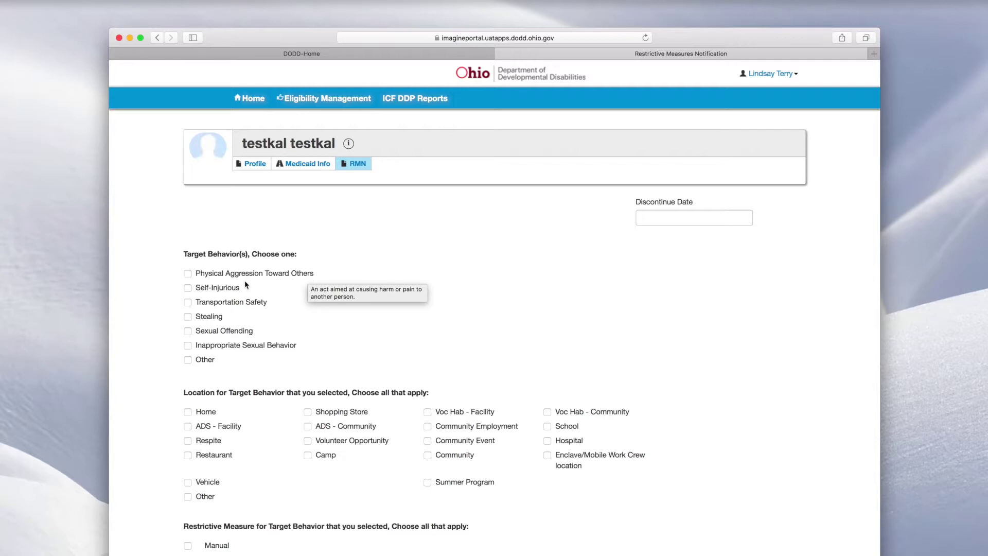
mouse_move(238, 288)
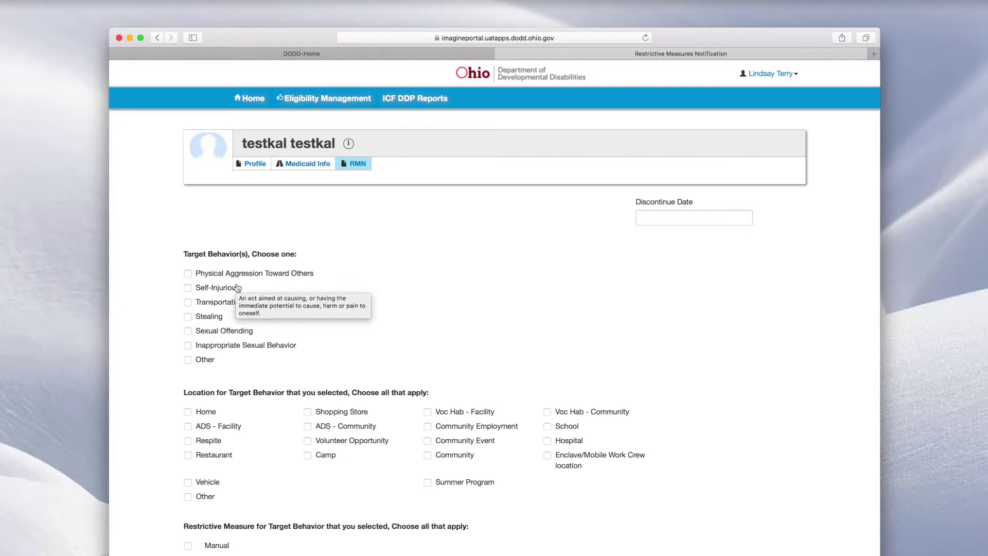
left_click(217, 276)
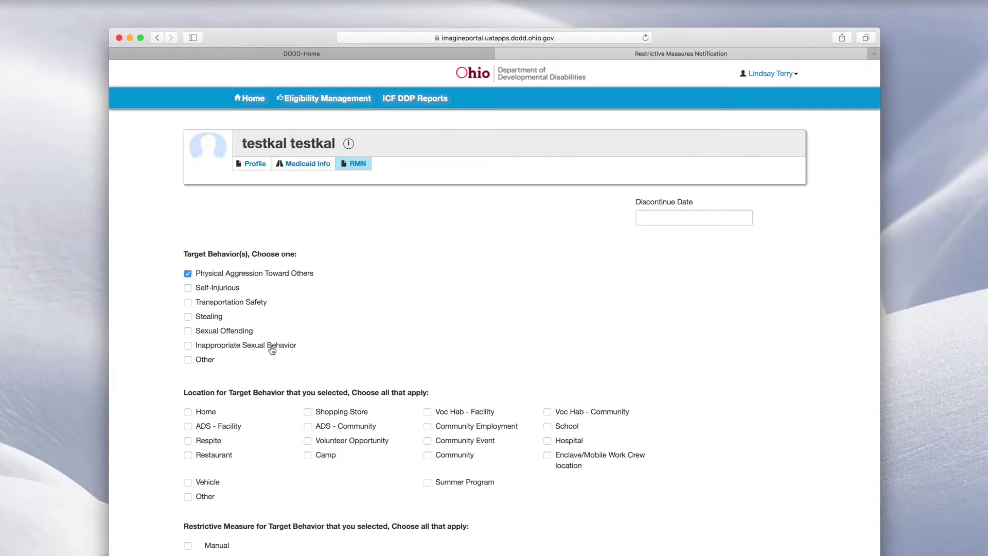
left_click(188, 360)
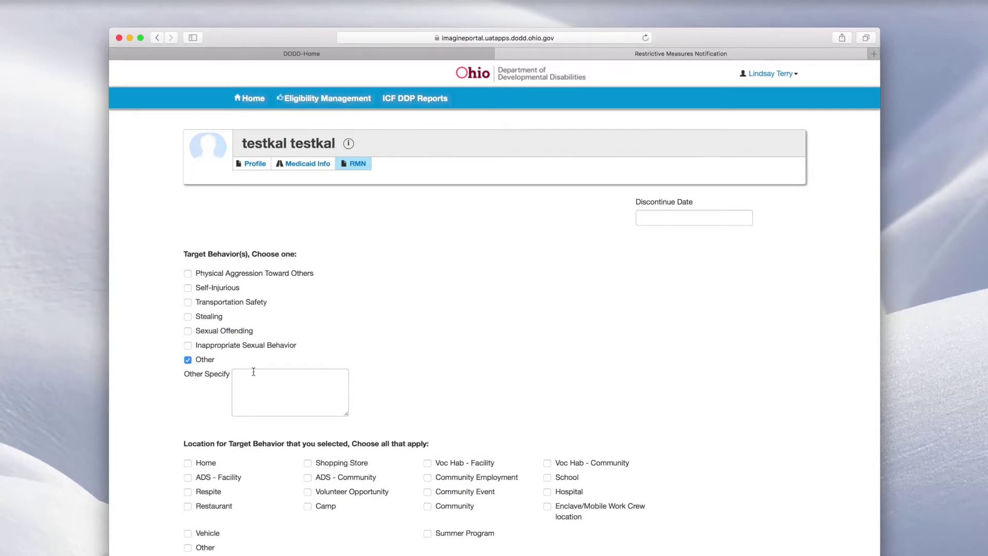
left_click(188, 274)
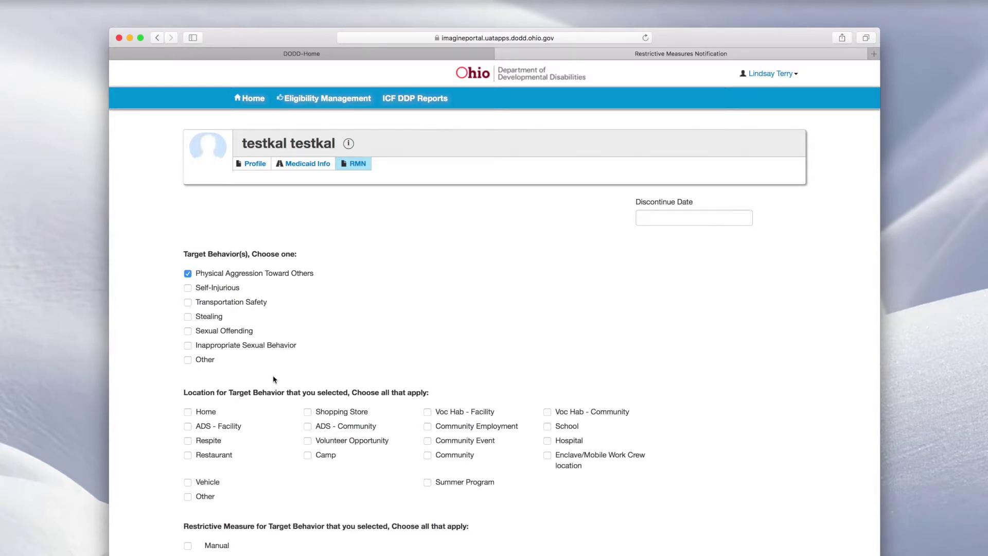
Mark Home, ADS - Facility, Shopping Store, ADS - Community and Voc Hab - Facility as locations.
left_click(188, 413)
left_click(188, 426)
left_click(307, 413)
left_click(307, 426)
left_click(428, 413)
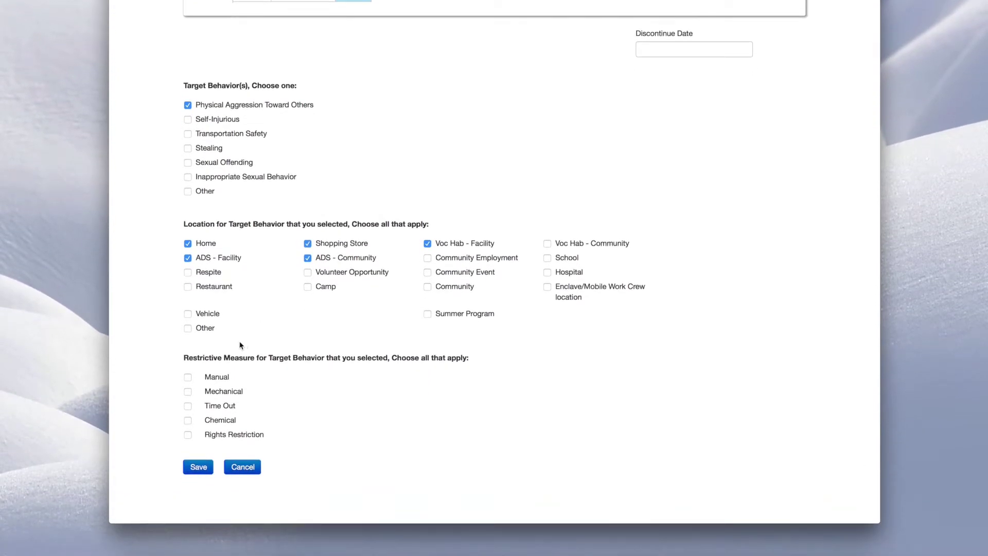
mouse_move(221, 376)
mouse_move(236, 392)
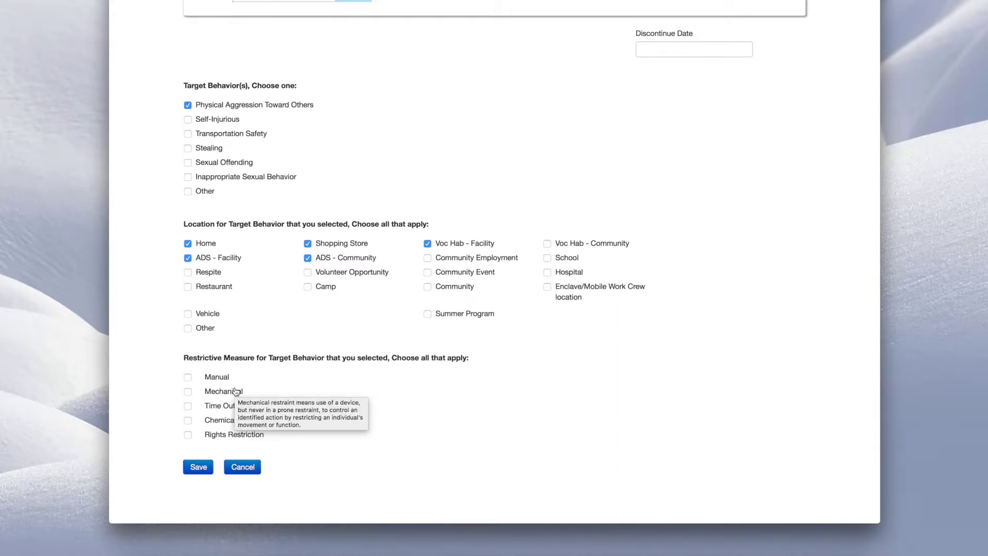
Add a Manual restrictive measure described as Escort by 1 person and save the behavior.
left_click(189, 377)
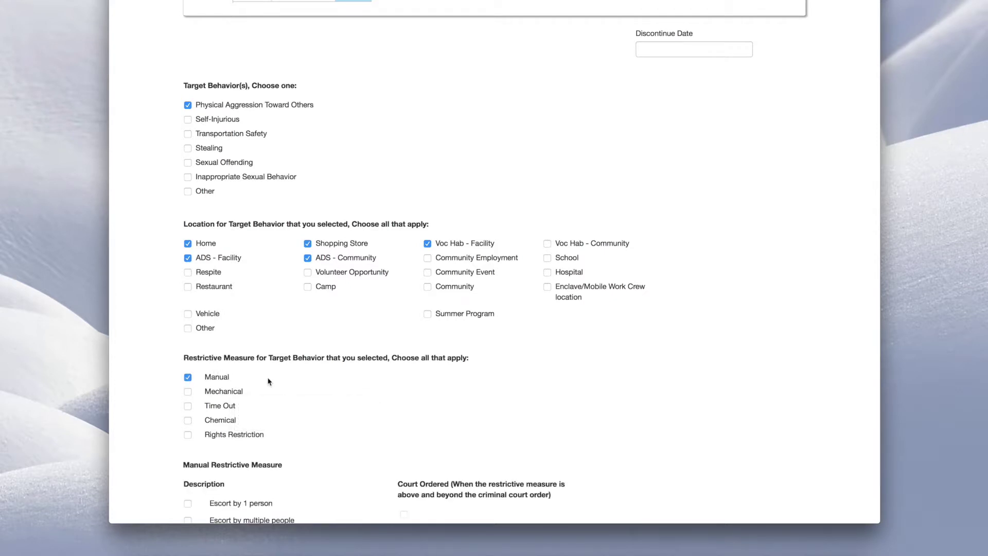
scroll(325, 385, "down", 5)
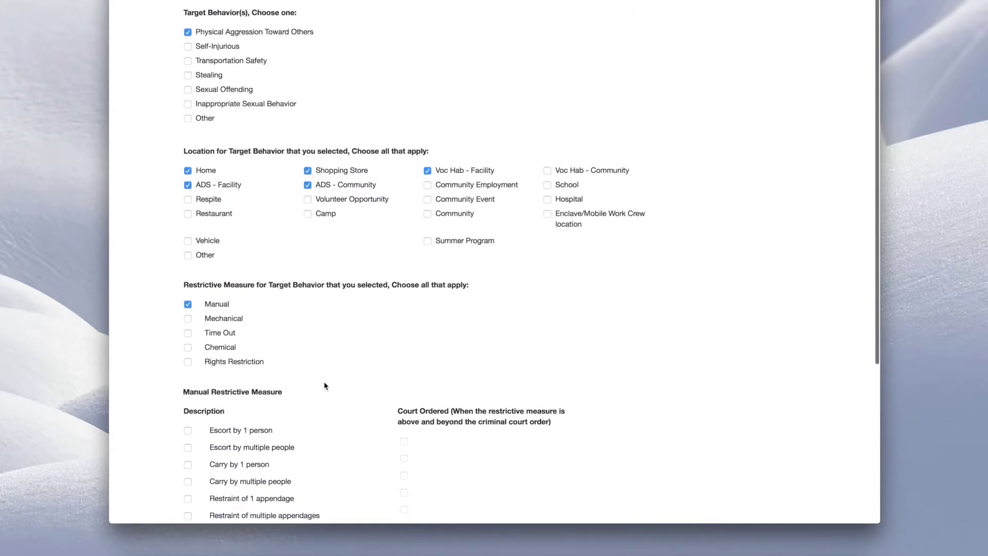
scroll(325, 385, "down", 7)
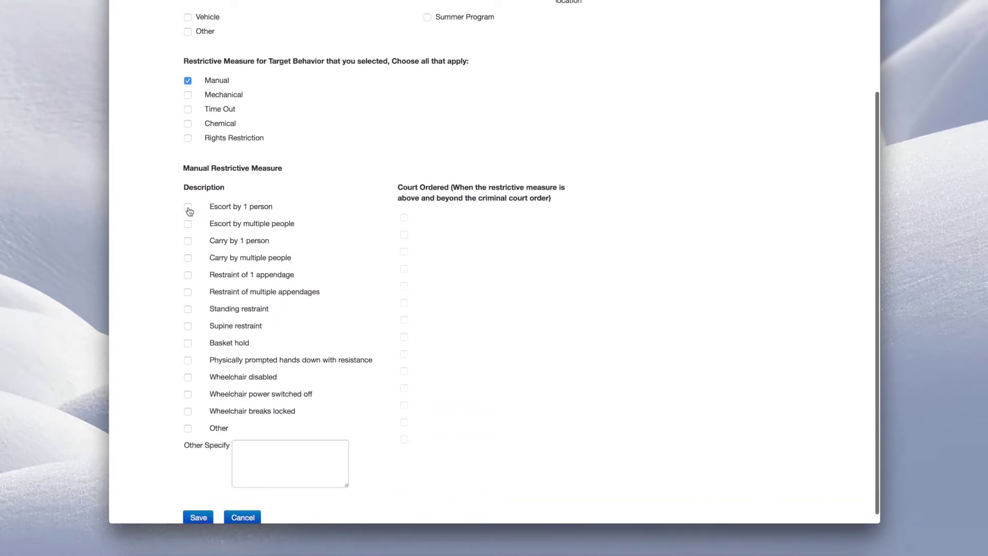
left_click(188, 208)
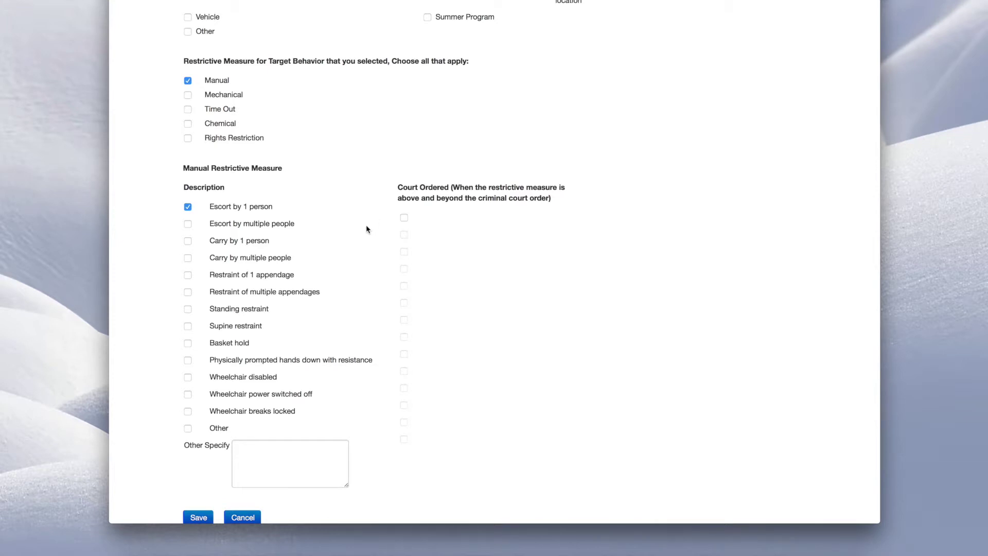
scroll(363, 240, "down", 1)
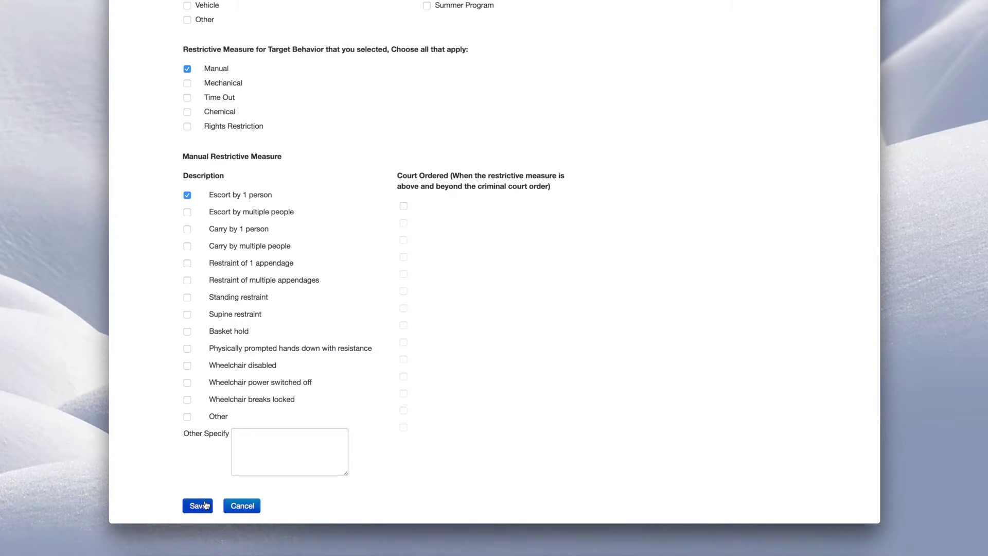
left_click(199, 506)
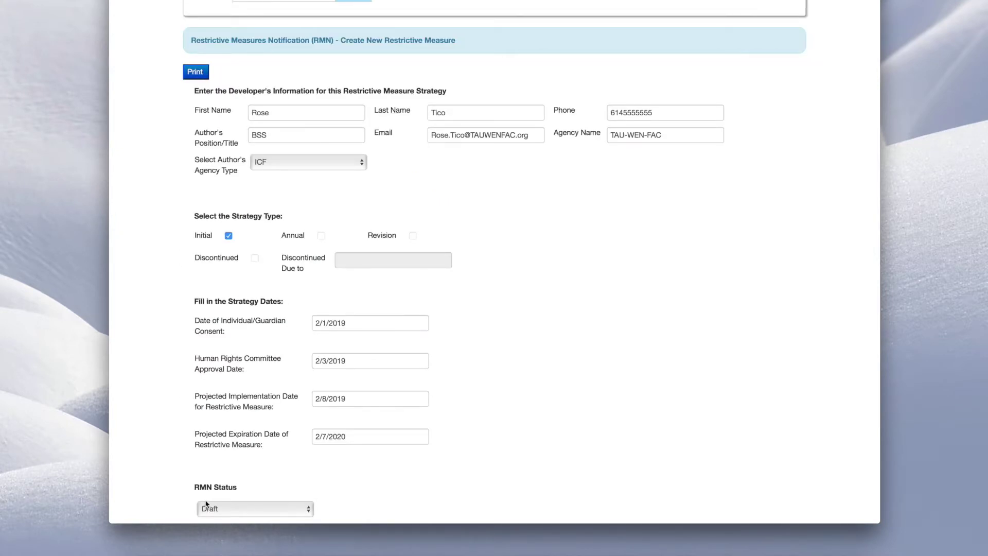
Set the RMN status to Submit and save the notification.
scroll(510, 401, "down", 5)
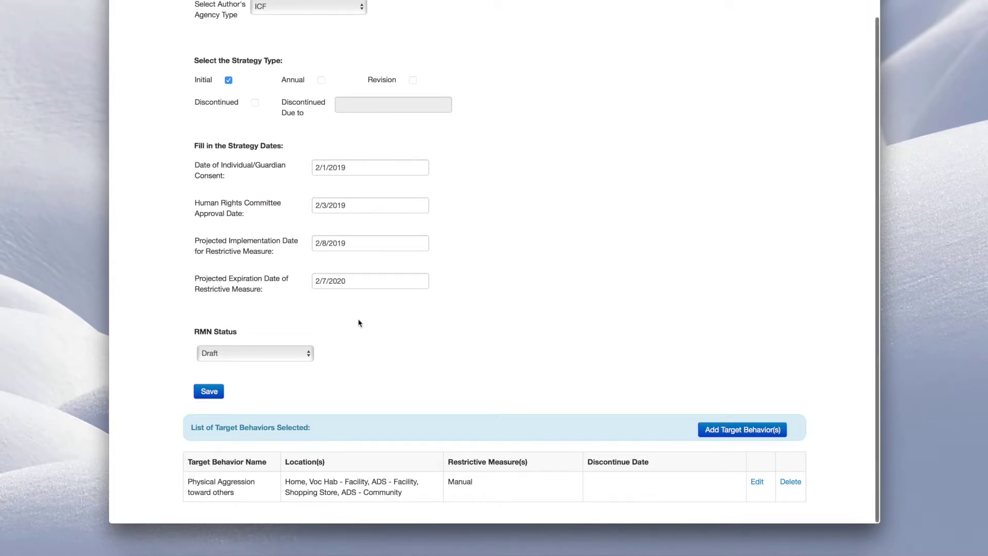
left_click(305, 353)
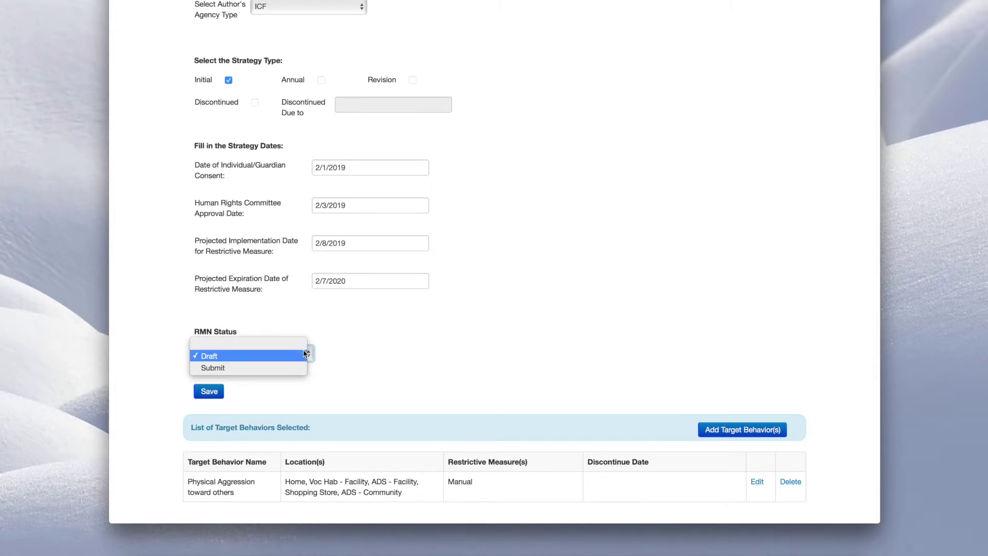
left_click(302, 367)
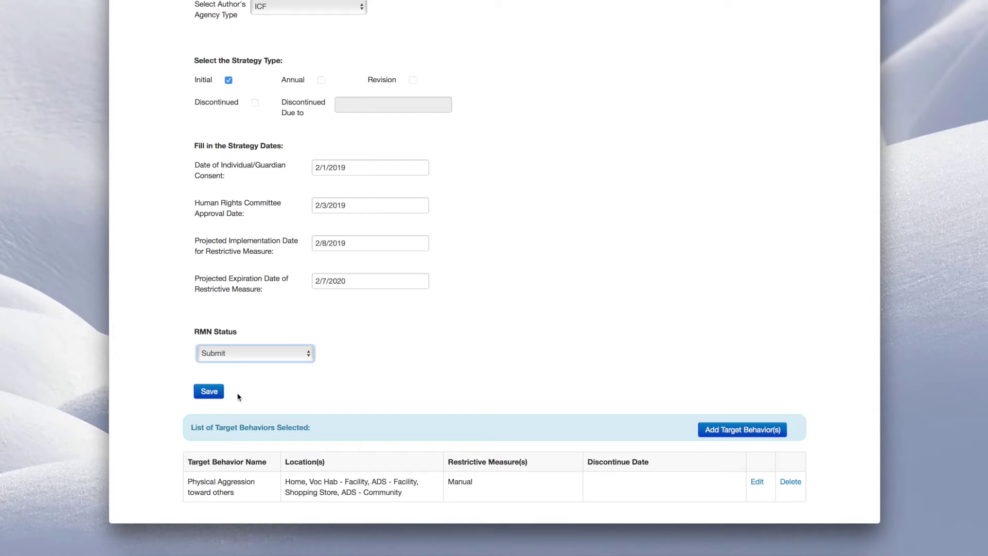
left_click(216, 395)
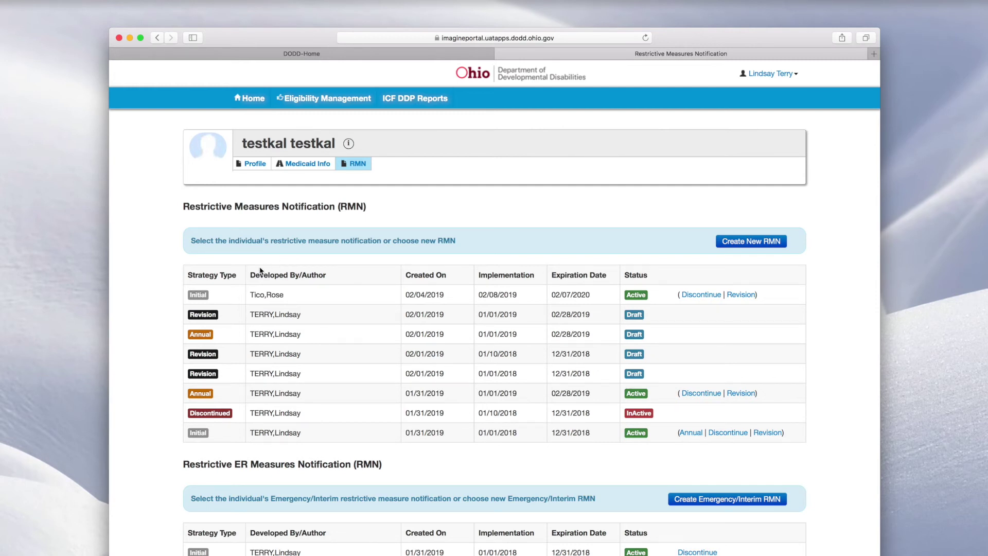
Open the newly submitted Initial RMN from the individual's list.
left_click(203, 296)
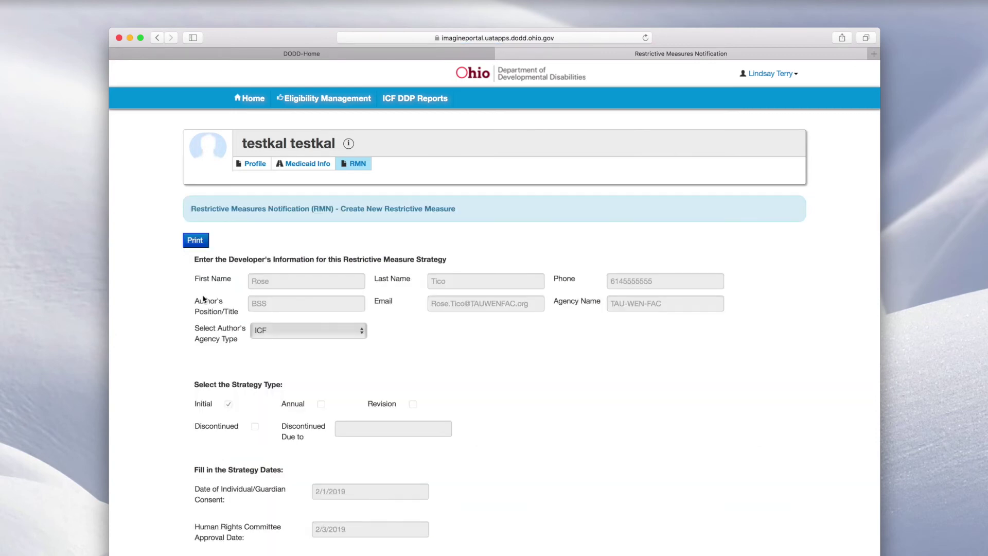
Open the RMN Summary report and show its export format options.
left_click(196, 240)
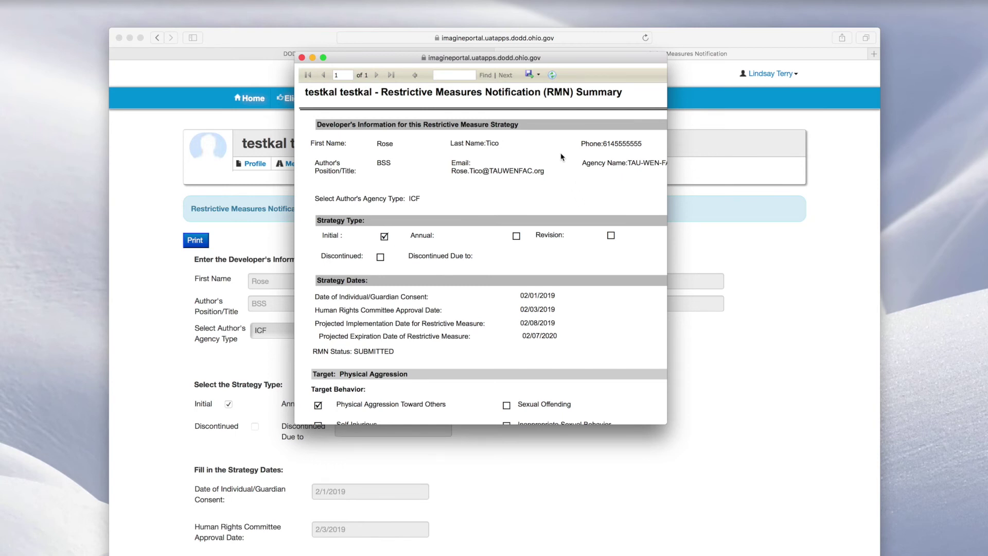
left_click(538, 78)
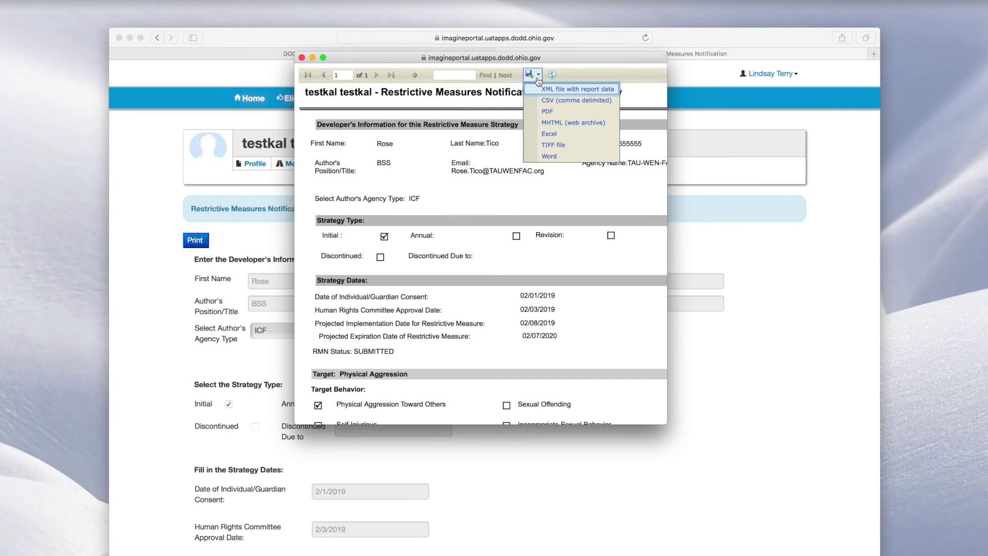